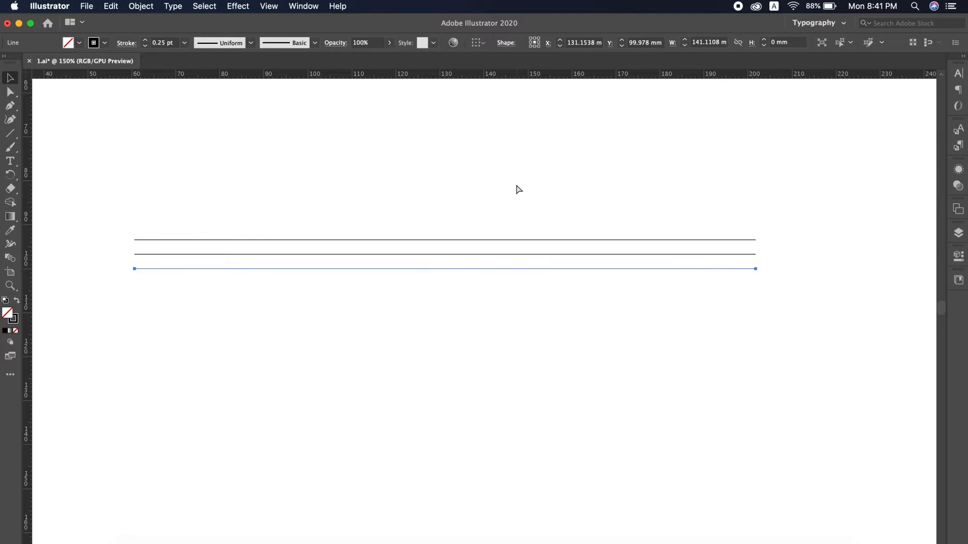
# Repeat the line duplication until there are six equally spaced horizontal guide lines, and group them.
pyautogui.press('super+d')
pyautogui.moveTo(516, 188); pyautogui.dragTo(408, 369)
pyautogui.press('super+g')
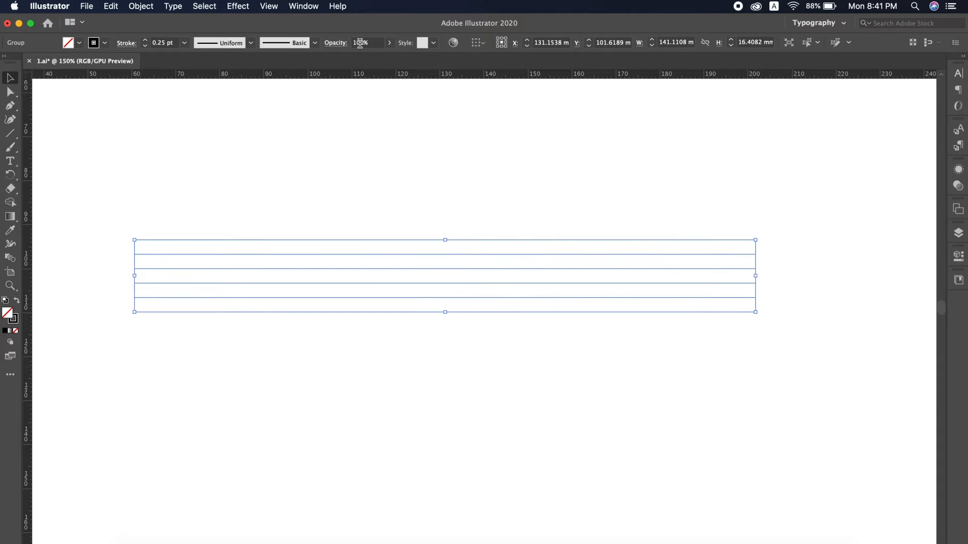
pyautogui.click(271, 151)
# Draw a construction square of about 13.13 mm spanning from the first to the fifth guide line.
pyautogui.scroll(5, 42, 116)
pyautogui.scroll(5, 260, 299)
pyautogui.scroll(-5, 260, 300)
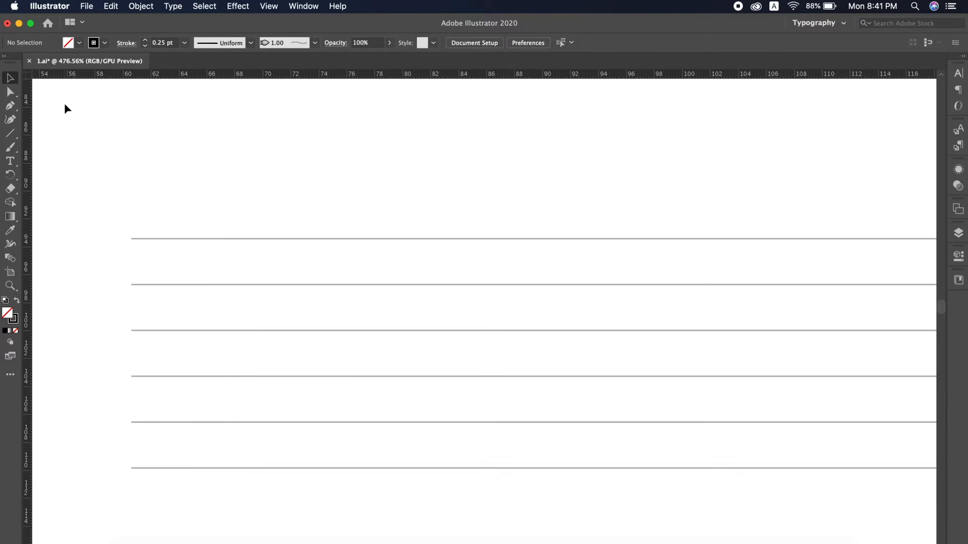
pyautogui.moveTo(14, 135); pyautogui.dragTo(29, 131)
pyautogui.scroll(-3, 237, 287)
pyautogui.hscroll(3, 237, 287)
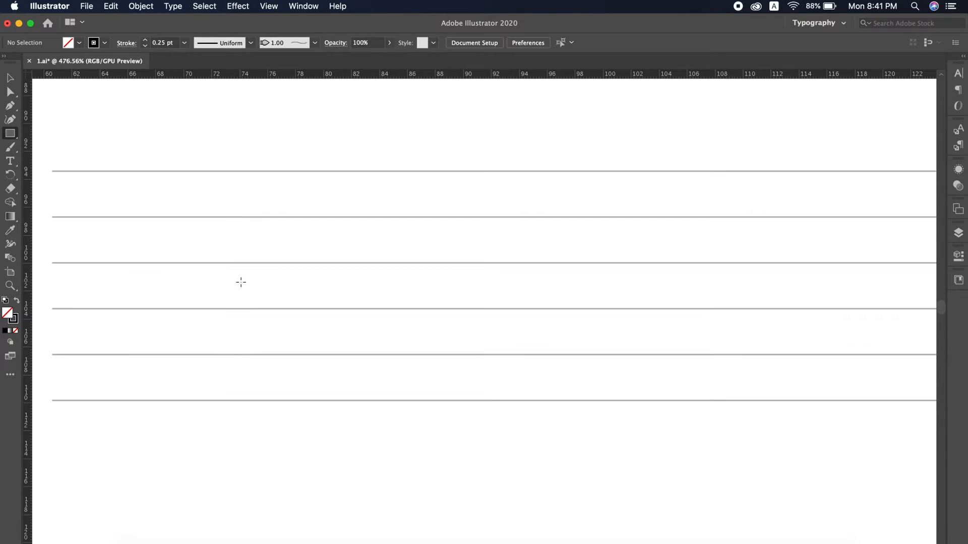
pyautogui.moveTo(190, 171); pyautogui.dragTo(373, 355)
pyautogui.press('v')
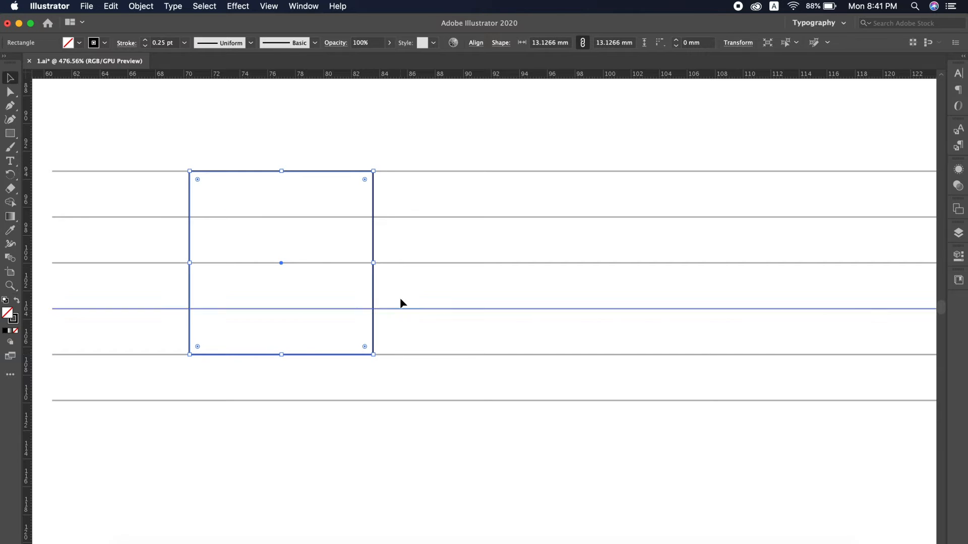
pyautogui.click(410, 277)
# Draw two concentric circles of about 3.28 mm and 9.84 mm on the lower guide lines beside the square, and group them.
pyautogui.hscroll(3, 378, 267)
pyautogui.scroll(-1, 353, 257)
pyautogui.moveTo(10, 134); pyautogui.dragTo(63, 148)
pyautogui.moveTo(441, 294); pyautogui.dragTo(479, 341)
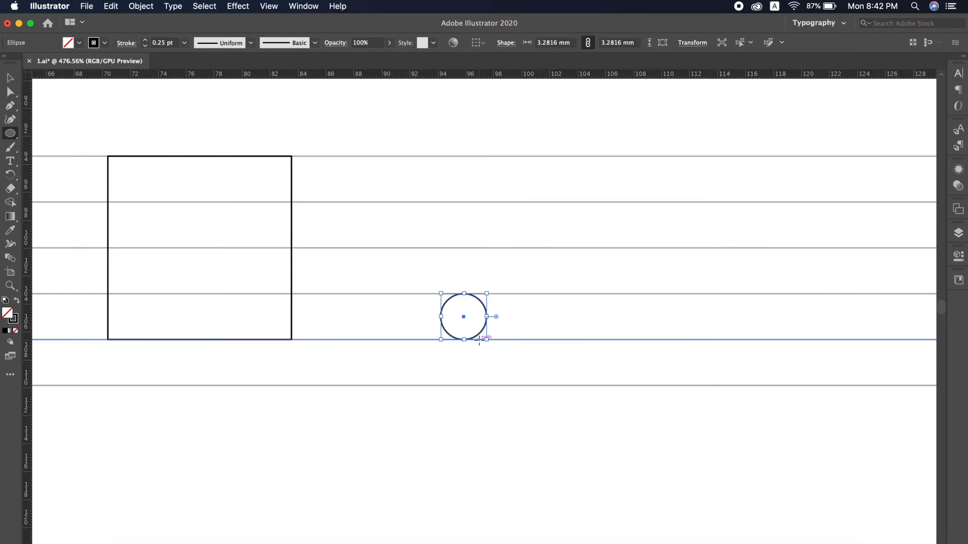
pyautogui.moveTo(464, 317); pyautogui.dragTo(464, 247)
pyautogui.press('v')
pyautogui.keyDown('shift'); pyautogui.click(488, 315); pyautogui.keyUp('shift')
pyautogui.press('super+g')
# Cut the concentric circles down to quarter arcs and place mirrored sets at the square's lower left and lower right corners.
pyautogui.doubleClick(488, 315)
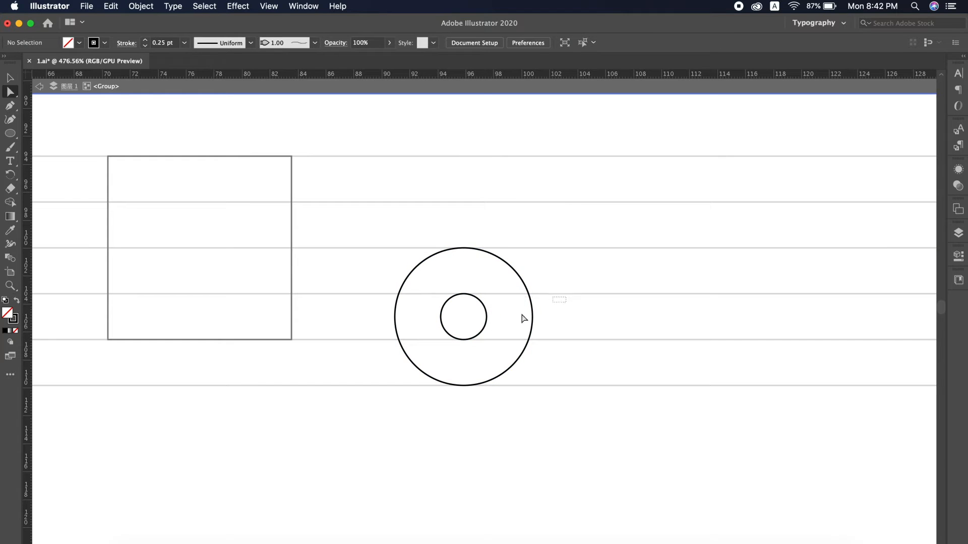
pyautogui.moveTo(522, 315); pyautogui.dragTo(476, 329)
pyautogui.moveTo(465, 274); pyautogui.dragTo(292, 352)
pyautogui.press('Delete')
pyautogui.press('v')
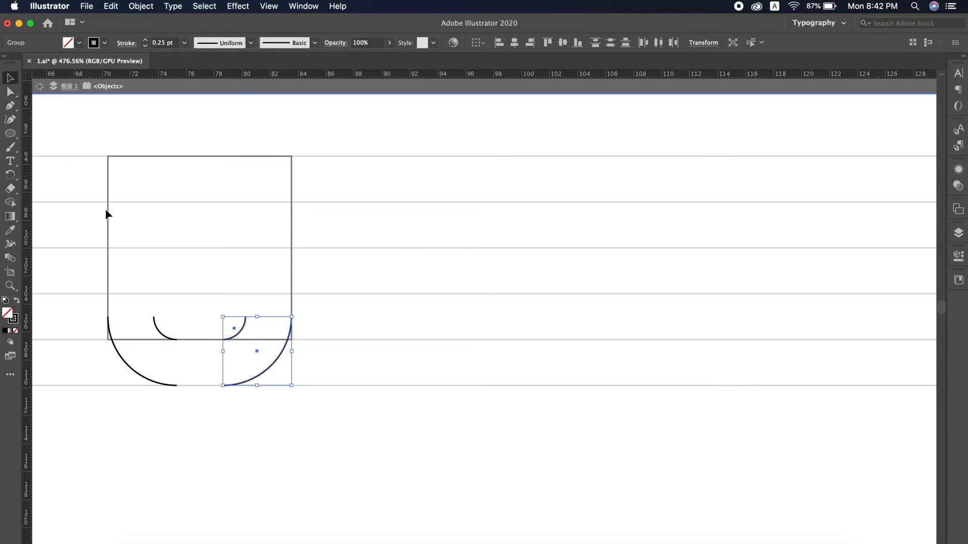
# Draw the U's two vertical stems with the Pen tool, joining the inner and outer arcs up to the first guide line.
pyautogui.click(109, 317)
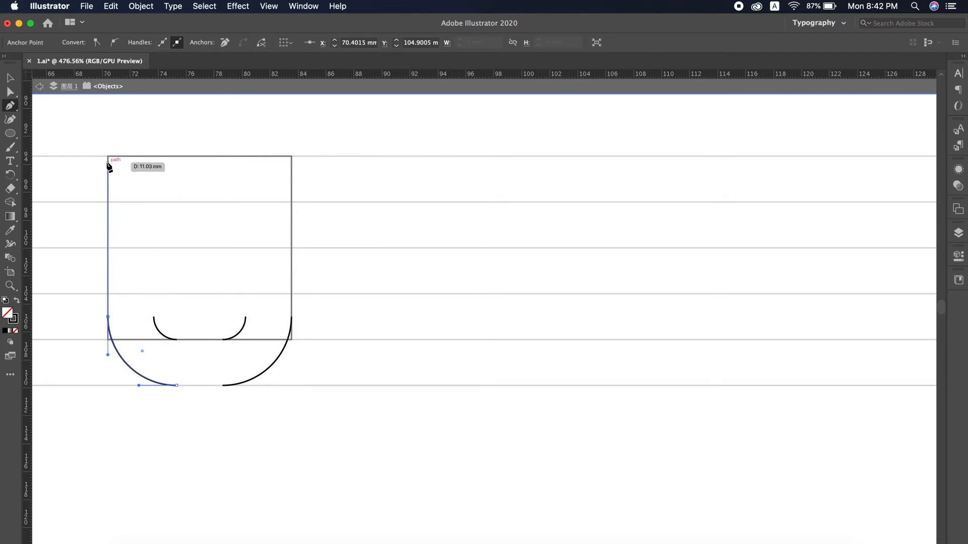
pyautogui.moveTo(108, 156); pyautogui.dragTo(138, 157)
pyautogui.click(154, 156)
pyautogui.click(154, 317)
pyautogui.click(246, 316)
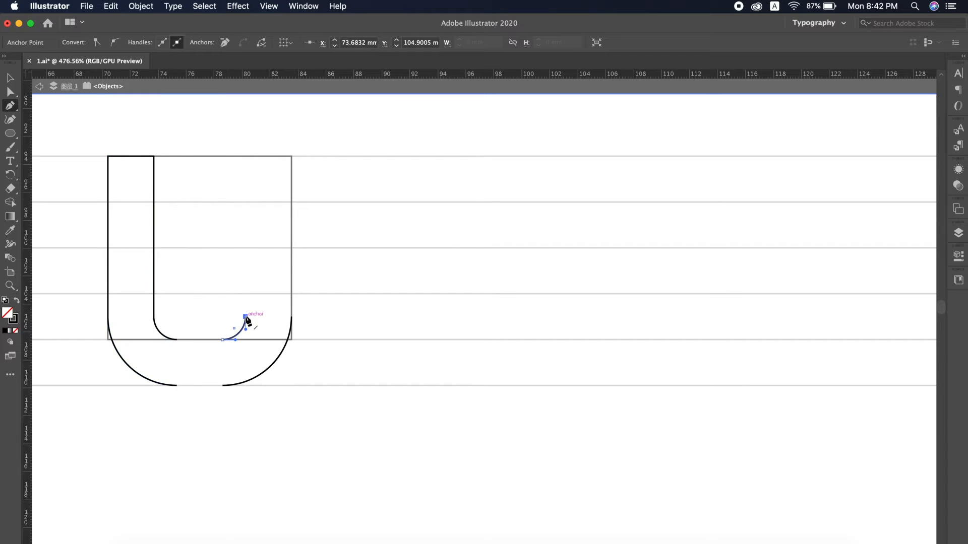
pyautogui.click(246, 156)
pyautogui.click(292, 157)
pyautogui.click(291, 316)
pyautogui.press('v')
pyautogui.click(86, 298)
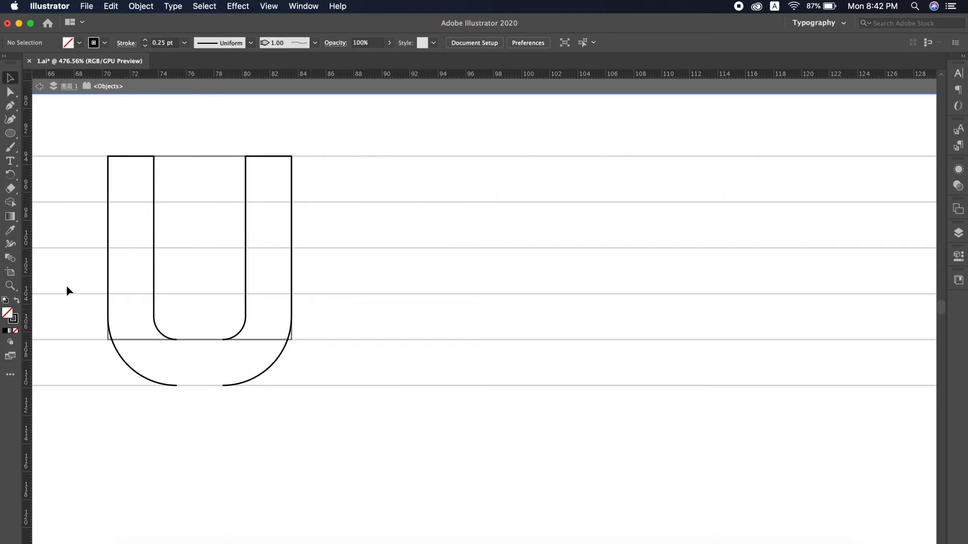
# Draw a rectangle bridging the gap between the arcs at the U's base, and leave isolation mode.
pyautogui.moveTo(15, 136); pyautogui.dragTo(39, 137)
pyautogui.moveTo(178, 340); pyautogui.dragTo(222, 385)
pyautogui.press('v')
pyautogui.click(372, 325)
pyautogui.doubleClick(368, 307)
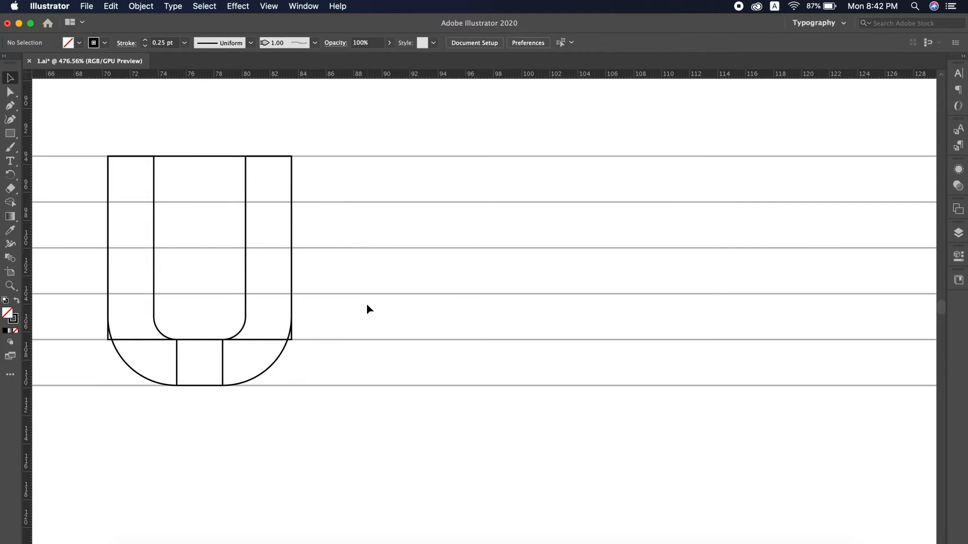
# Move the construction square along the guide lines to a clear area right of the U.
pyautogui.moveTo(176, 157); pyautogui.dragTo(544, 174)
pyautogui.hscroll(1, 544, 173)
pyautogui.hscroll(2, 543, 173)
pyautogui.scroll(-1, 544, 173)
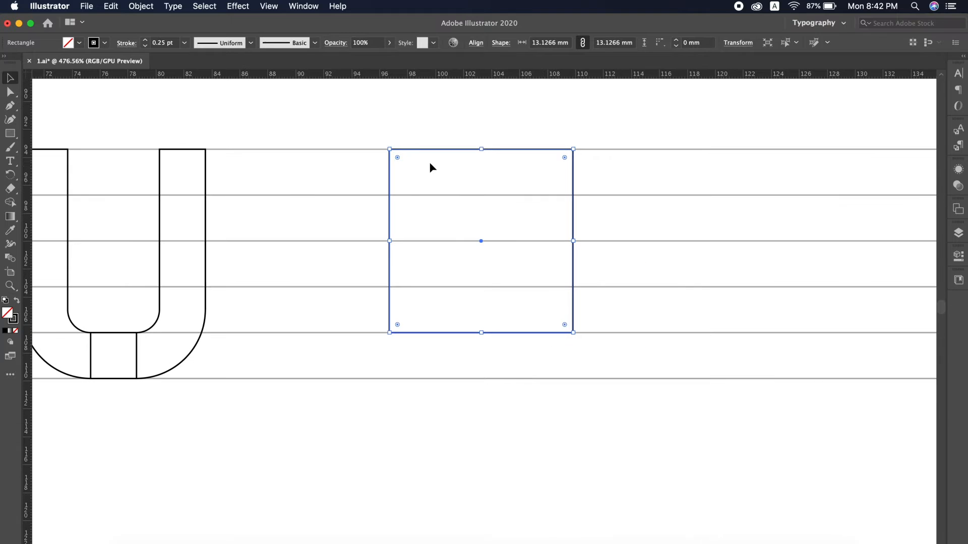
# Draw concentric circles of about 3.28 mm and 9.84 mm, move them onto the square's upper part, and group them.
pyautogui.moveTo(10, 134); pyautogui.dragTo(45, 148)
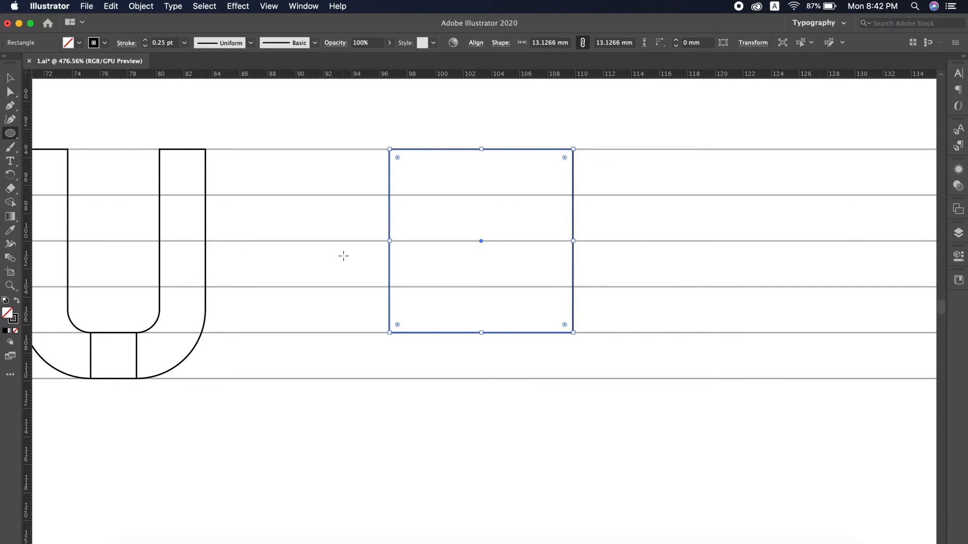
pyautogui.moveTo(660, 195); pyautogui.dragTo(687, 288)
pyautogui.press('v')
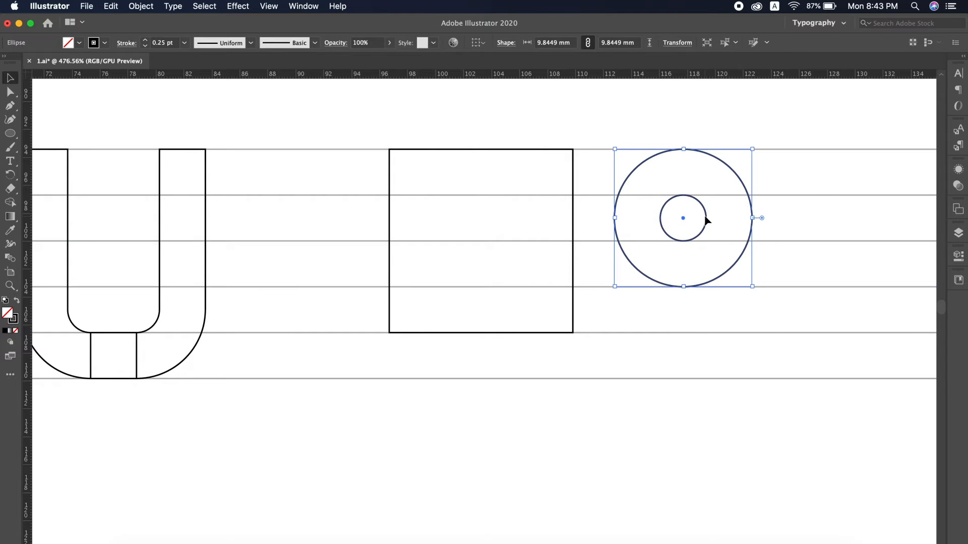
pyautogui.moveTo(705, 220); pyautogui.dragTo(481, 210)
pyautogui.press('super+g')
# Delete the circles' right half and place a mirrored copy of the half rings at the lower right to outline the S.
pyautogui.doubleClick(480, 208)
pyautogui.press('a')
pyautogui.moveTo(543, 207); pyautogui.dragTo(573, 218)
pyautogui.press('Delete')
pyautogui.press('v')
pyautogui.moveTo(551, 171); pyautogui.dragTo(556, 265)
pyautogui.click(524, 214)
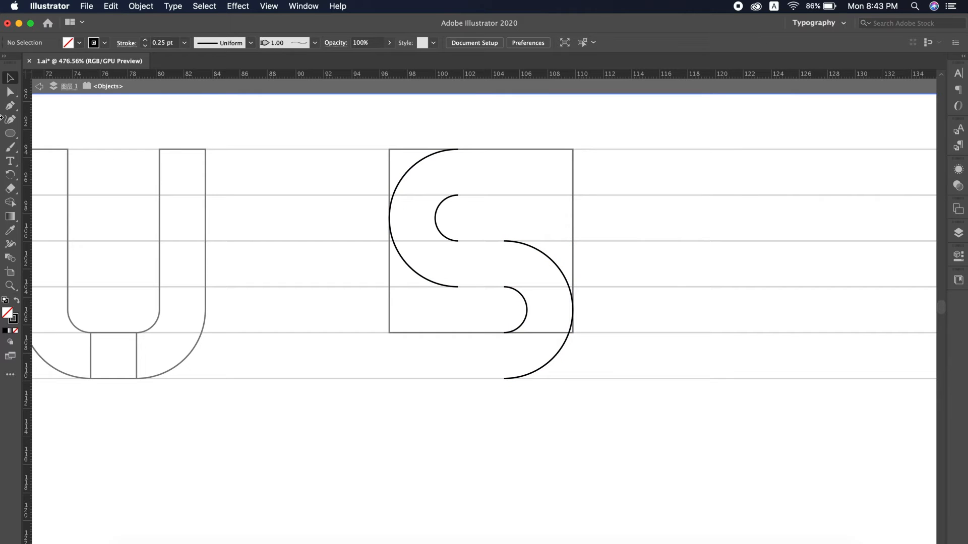
# Draw the S's upper arm with the Pen tool, connecting the upper curves out to the square's right edge.
pyautogui.click(10, 105)
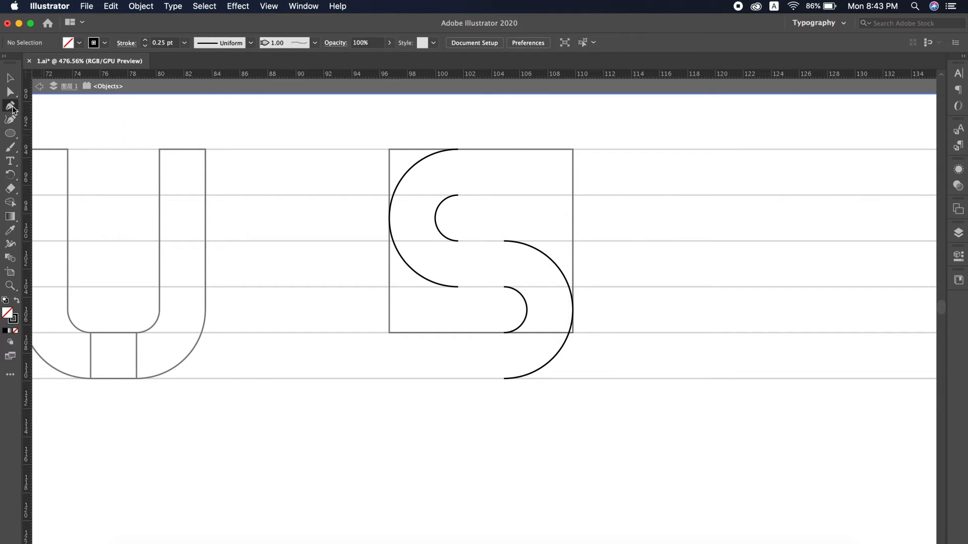
pyautogui.click(458, 149)
pyautogui.click(573, 150)
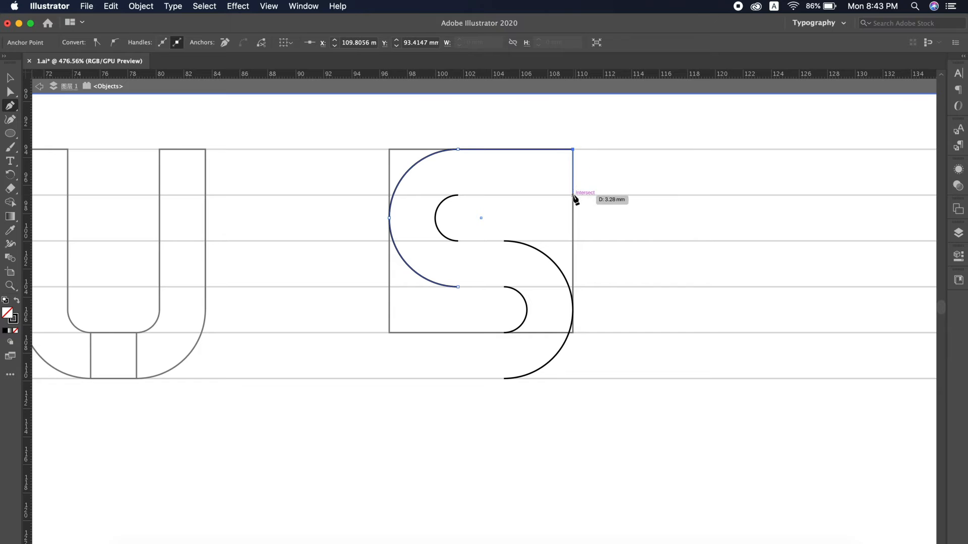
pyautogui.click(573, 196)
pyautogui.click(457, 196)
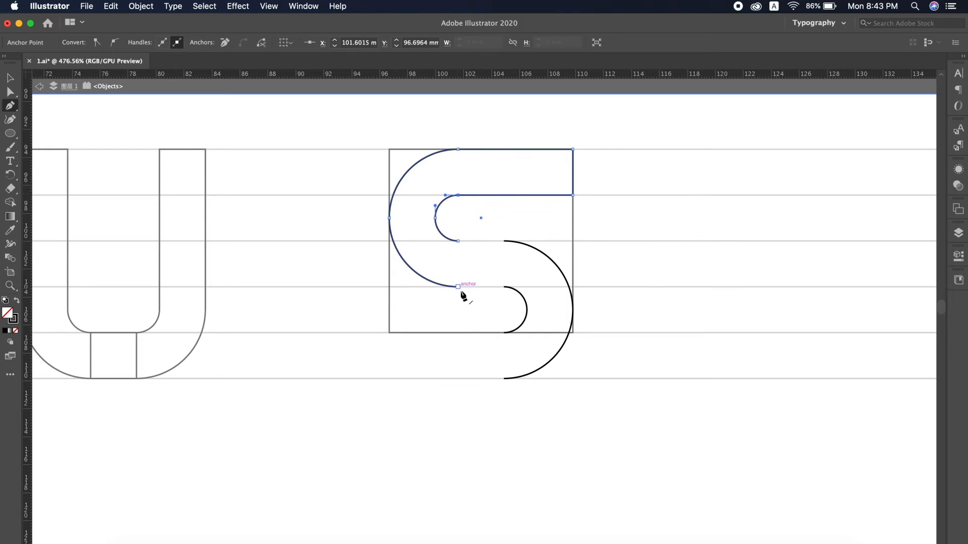
# Draw the S's lower arm with the Pen tool, connecting the lower curves out to the square's left edge.
pyautogui.click(504, 332)
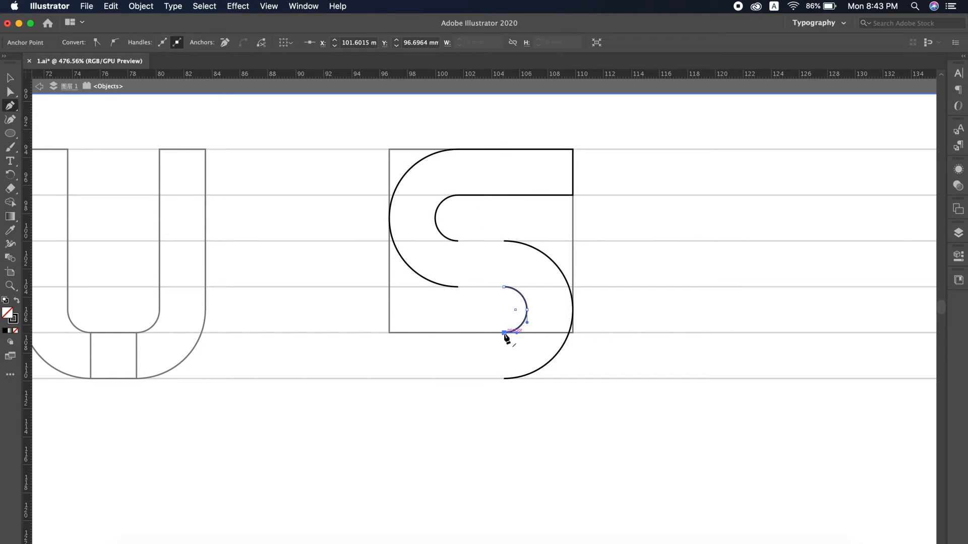
pyautogui.click(390, 333)
pyautogui.click(390, 379)
pyautogui.click(504, 379)
pyautogui.press('v')
# Draw a small rectangle bridging the S's upper and lower curves at its middle, and leave isolation mode.
pyautogui.moveTo(17, 141); pyautogui.dragTo(40, 134)
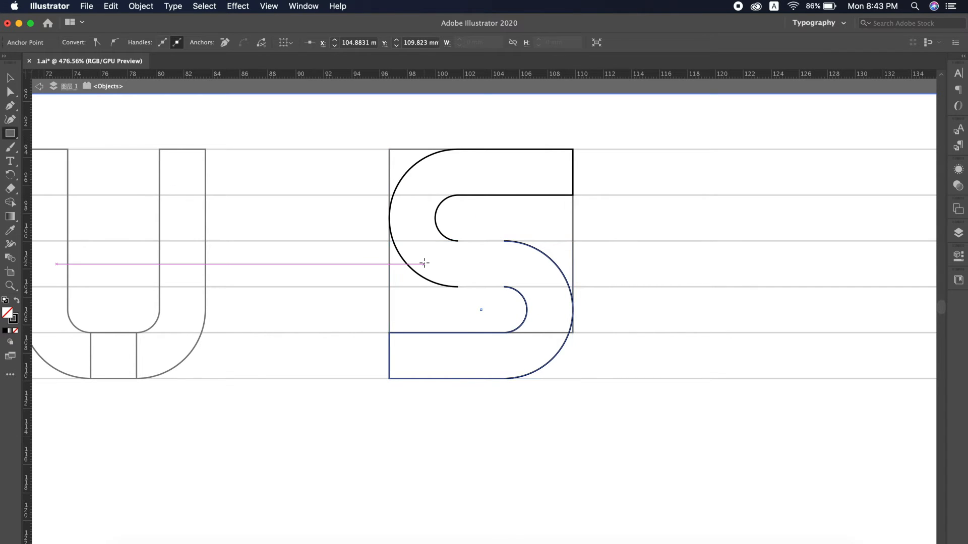
pyautogui.moveTo(458, 241); pyautogui.dragTo(505, 287)
pyautogui.press('v')
pyautogui.click(595, 221)
pyautogui.doubleClick(610, 205)
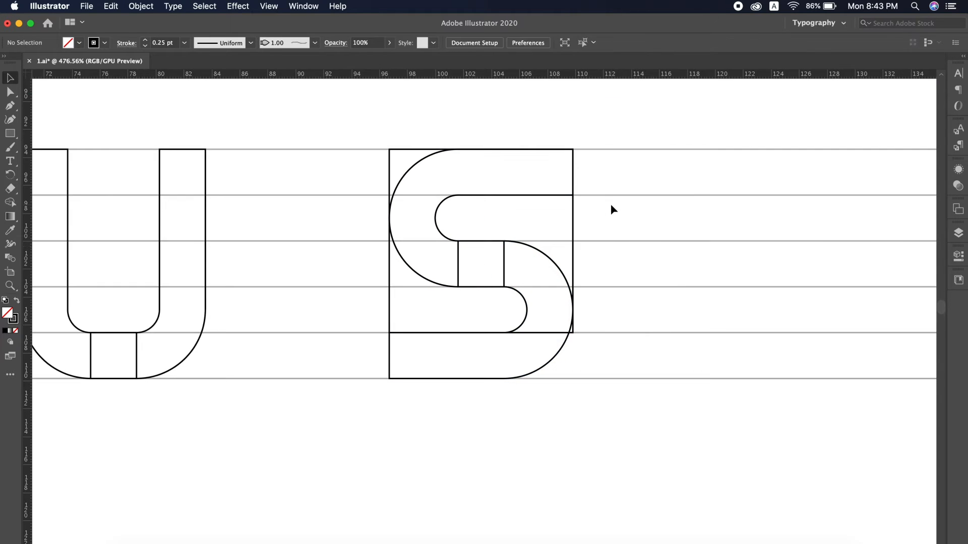
# Move the construction square out of the S to the empty guide lines on its right.
pyautogui.keyDown('alt'); pyautogui.keyDown('super'); pyautogui.click(514, 266); pyautogui.keyUp('super'); pyautogui.keyUp('alt')
pyautogui.keyDown('alt'); pyautogui.keyDown('super'); pyautogui.click(514, 265); pyautogui.keyUp('super'); pyautogui.keyUp('alt')
pyautogui.moveTo(494, 319); pyautogui.dragTo(702, 313)
pyautogui.hscroll(5, 702, 313)
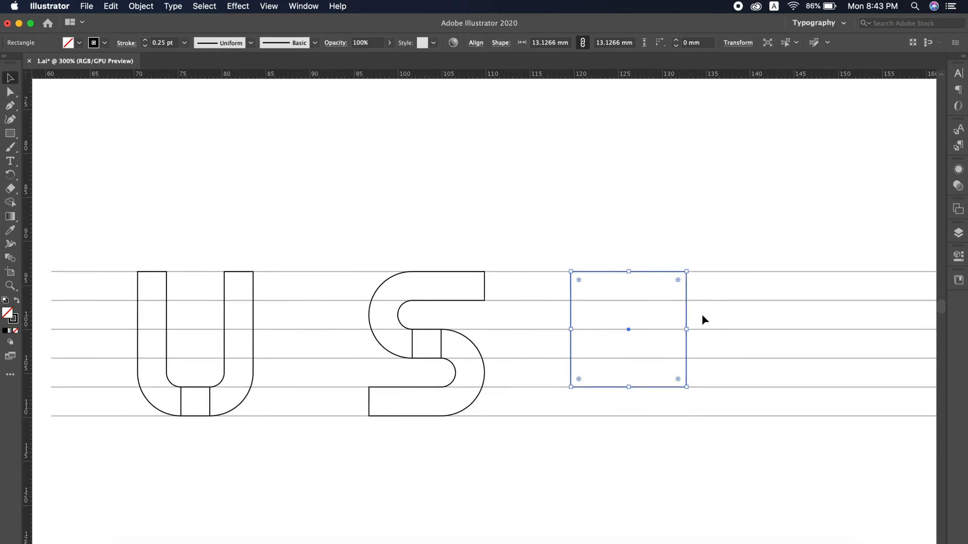
# Draw a square of about 3.28 mm between the first two guide lines as the dot of the i.
pyautogui.click(10, 133)
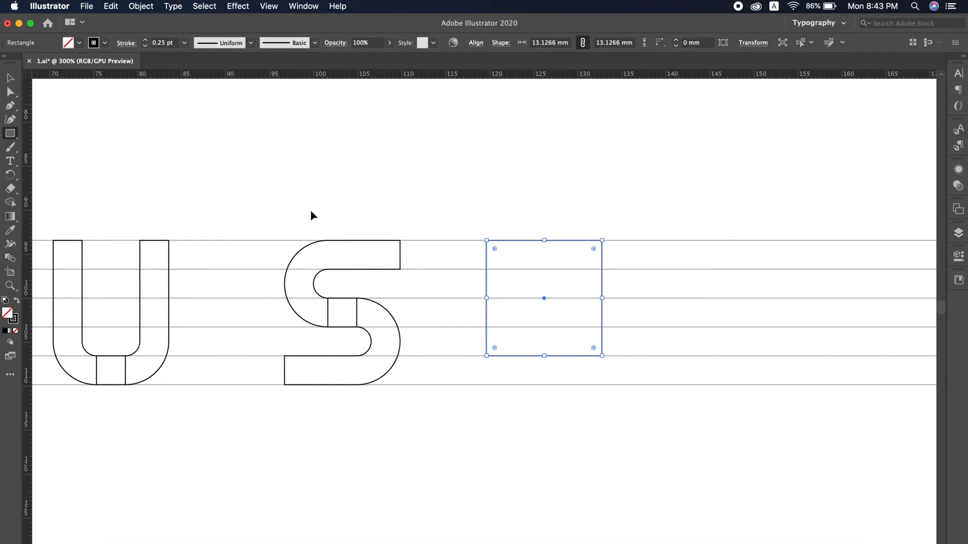
pyautogui.moveTo(448, 240); pyautogui.dragTo(477, 269)
pyautogui.press('v')
pyautogui.click(466, 208)
# Copy the dot down to the third guide line and stretch the copy to the last guide line as the i's stem.
pyautogui.scroll(5, 454, 272)
pyautogui.moveTo(443, 225); pyautogui.dragTo(437, 359)
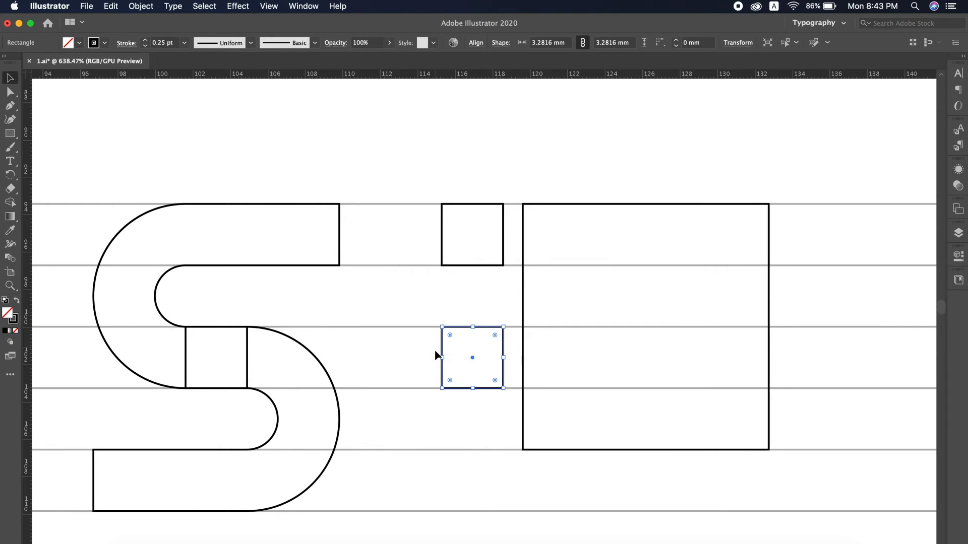
pyautogui.scroll(-3, 441, 339)
pyautogui.moveTo(462, 312); pyautogui.dragTo(459, 435)
# Move the construction square farther right along the guide lines, clear of the i.
pyautogui.click(553, 280)
pyautogui.moveTo(514, 274); pyautogui.dragTo(787, 277)
pyautogui.press('super+alt+space')
pyautogui.click(606, 281)
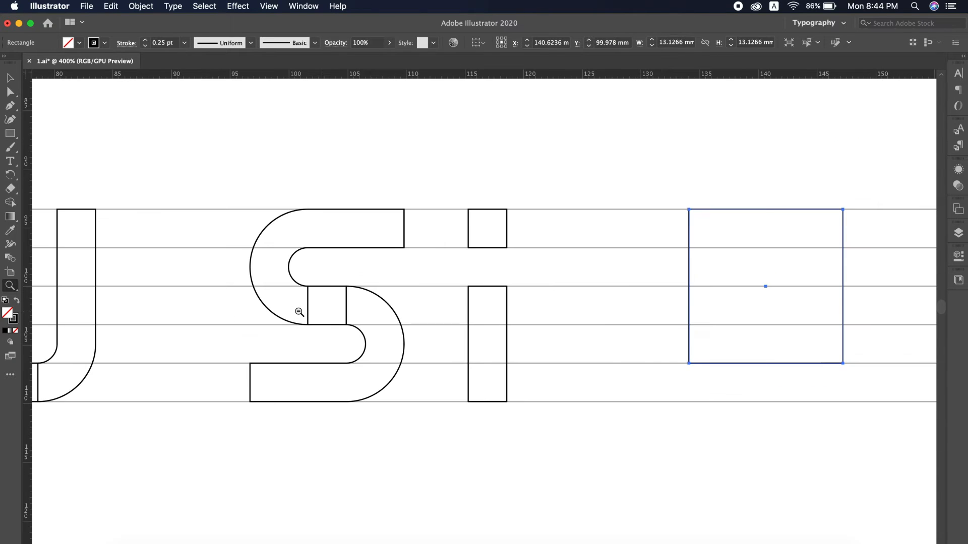
# Copy all parts of the S to the right of the i and mirror the copy horizontally.
pyautogui.click(382, 299)
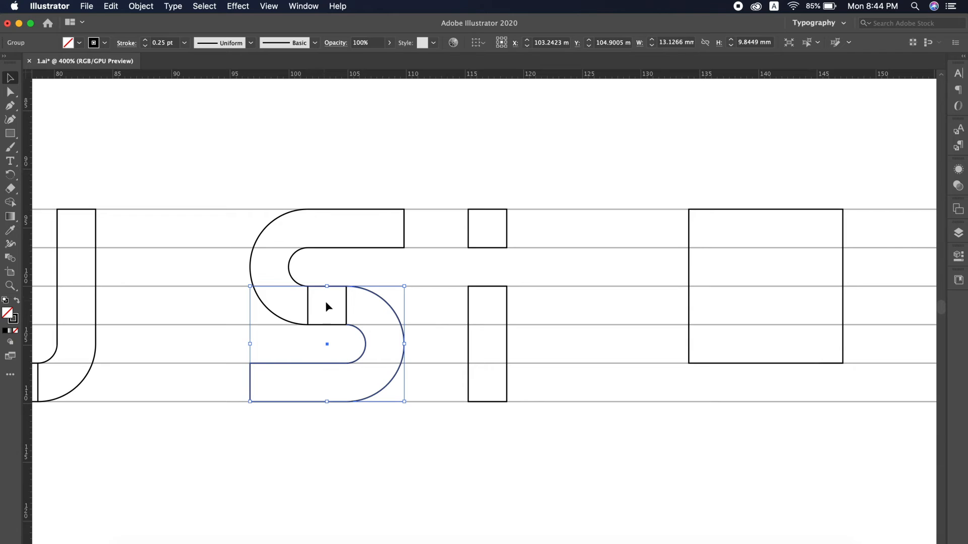
pyautogui.click(308, 307)
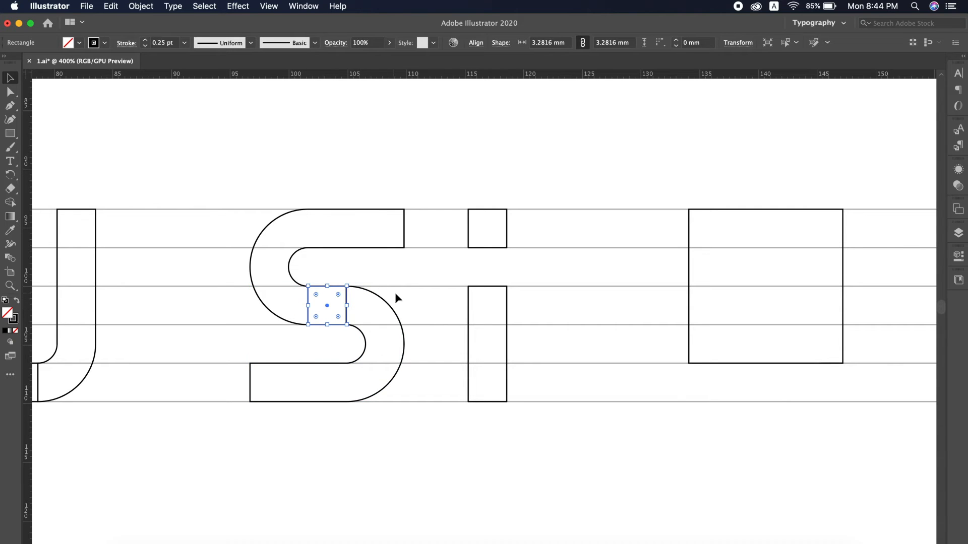
pyautogui.moveTo(255, 322); pyautogui.dragTo(251, 321)
pyautogui.moveTo(309, 304); pyautogui.dragTo(593, 306)
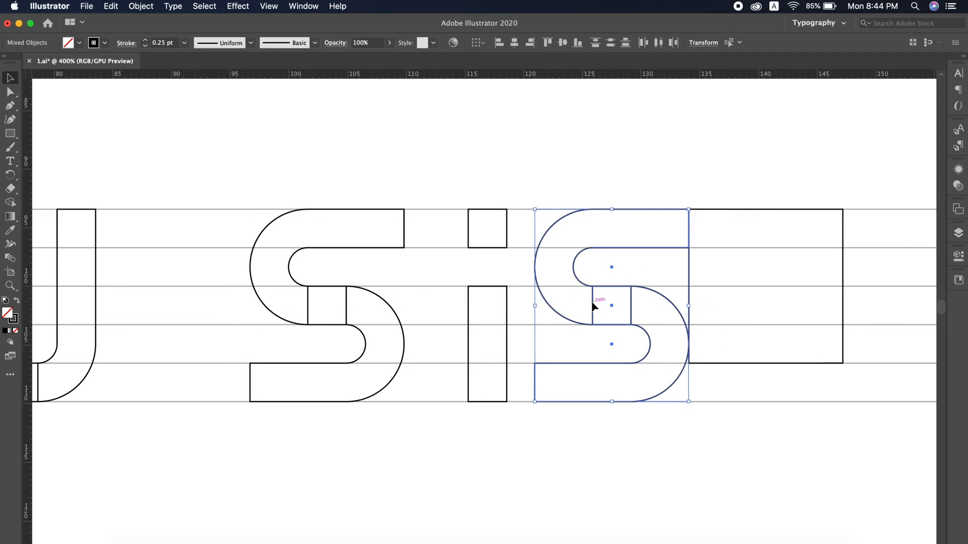
pyautogui.moveTo(534, 305); pyautogui.dragTo(690, 305)
pyautogui.click(791, 243)
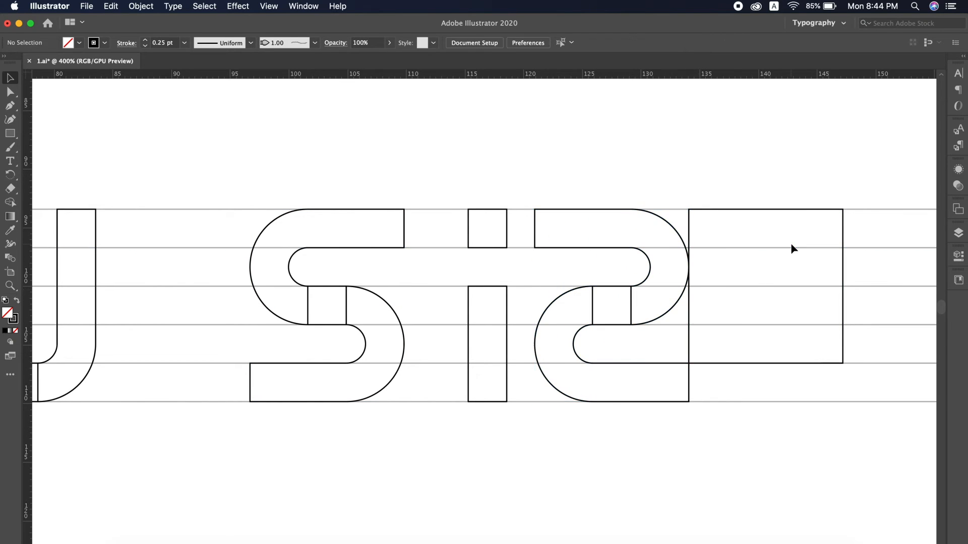
# Delete the construction square and trim the mirrored S's lower half to a quarter curve.
pyautogui.click(843, 234)
pyautogui.press('Delete')
pyautogui.click(690, 368)
pyautogui.press('a')
pyautogui.moveTo(701, 352); pyautogui.dragTo(677, 413)
pyautogui.moveTo(719, 343); pyautogui.dragTo(673, 416)
pyautogui.press('v')
pyautogui.doubleClick(689, 374)
pyautogui.press('a')
pyautogui.press('Delete')
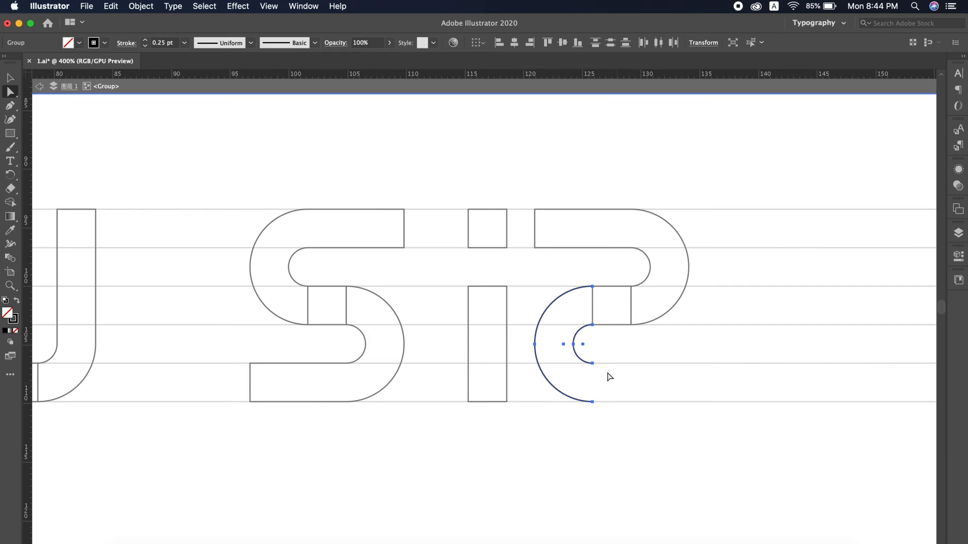
pyautogui.press('Delete')
pyautogui.press('v')
pyautogui.click(416, 299)
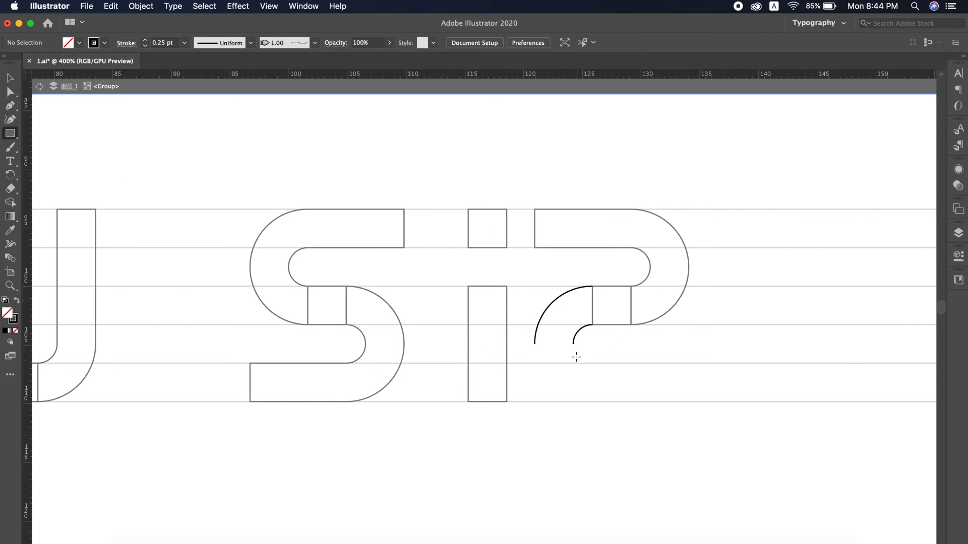
# Draw a rectangle from the quarter curve's end down to the last guide line as the P's leg, and leave isolation mode.
pyautogui.moveTo(573, 345); pyautogui.dragTo(535, 402)
pyautogui.press('v')
pyautogui.doubleClick(605, 349)
# Delete the group of horizontal guide lines behind the letters.
pyautogui.press('z')
pyautogui.keyDown('alt'); pyautogui.click(488, 341); pyautogui.keyUp('alt')
pyautogui.keyDown('alt'); pyautogui.click(488, 341); pyautogui.keyUp('alt')
pyautogui.press('a')
pyautogui.press('v')
pyautogui.click(651, 263)
pyautogui.press('Delete')
# Merge the separate segments of the U, the S and the P into single shapes with the Shape Builder tool.
pyautogui.press('z')
pyautogui.click(358, 286)
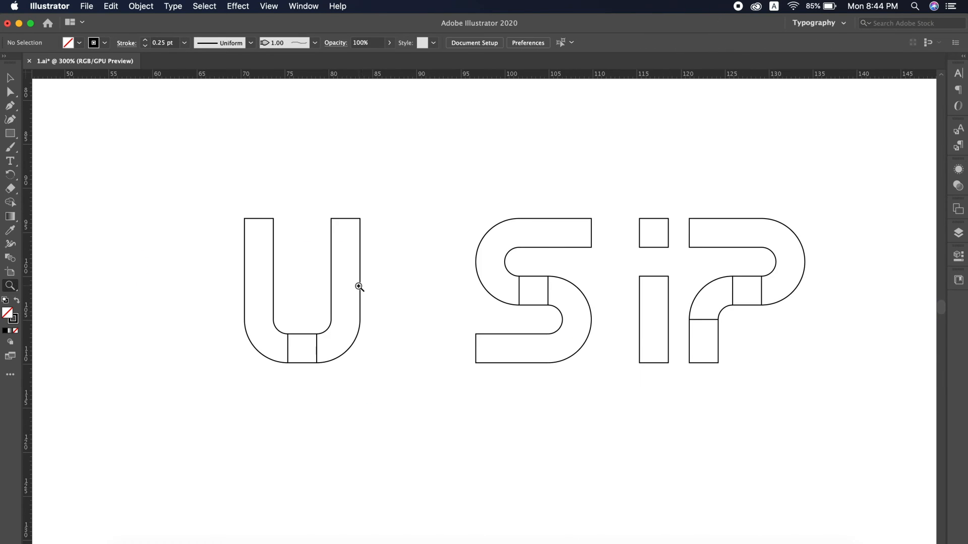
pyautogui.moveTo(186, 421); pyautogui.dragTo(186, 422)
pyautogui.click(10, 202)
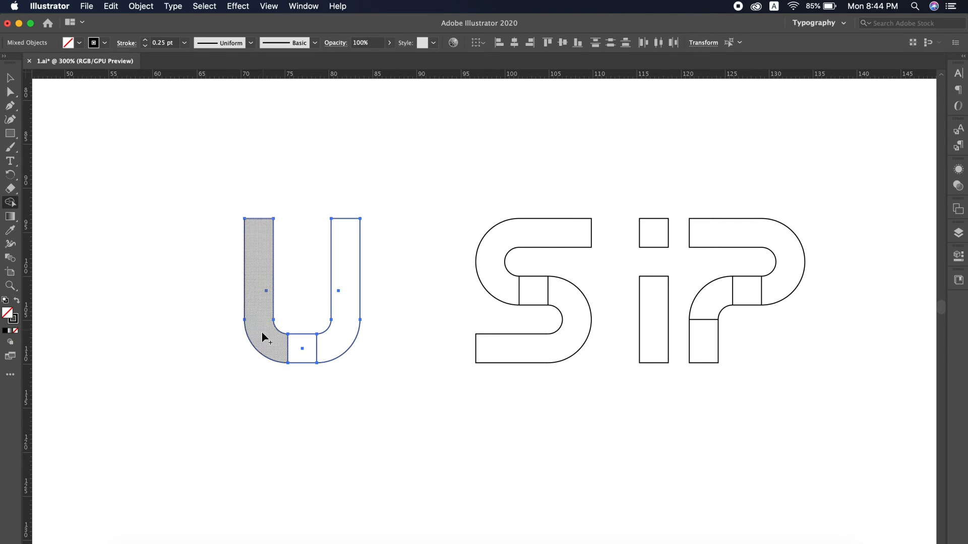
pyautogui.moveTo(262, 331); pyautogui.dragTo(324, 329)
pyautogui.press('super+a')
pyautogui.moveTo(582, 297); pyautogui.dragTo(516, 277)
pyautogui.moveTo(720, 313)
pyautogui.mouseDown()
pyautogui.moveTo(732, 287)
pyautogui.moveTo(770, 286)
pyautogui.moveTo(792, 275)
pyautogui.mouseUp()
pyautogui.press('v')
pyautogui.click(850, 236)
# Swap fill and stroke on all letters so they have a black fill and no stroke.
pyautogui.press('super+a')
pyautogui.click(18, 300)
pyautogui.click(323, 311)
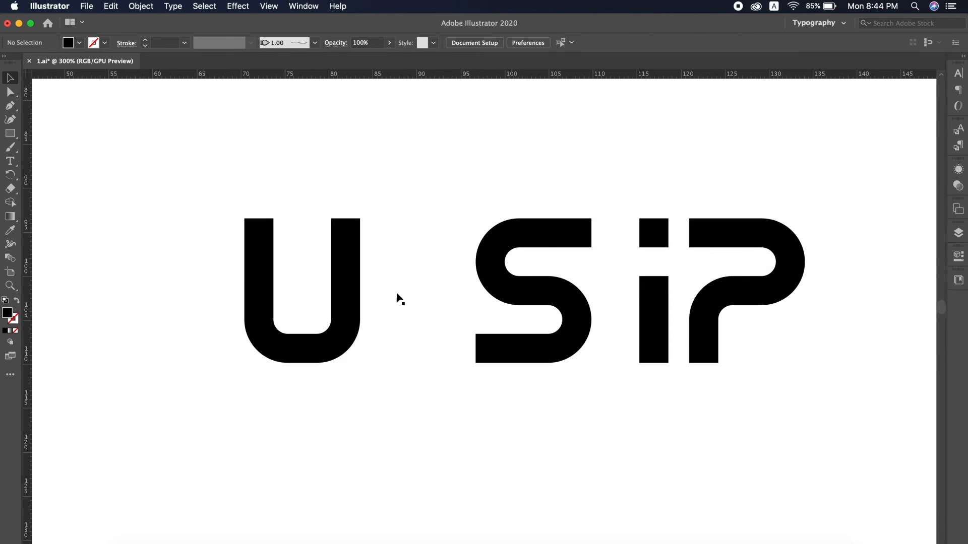
# Move the S, i and P together toward the U until the S touches the U's right edge.
pyautogui.moveTo(811, 212); pyautogui.dragTo(521, 357)
pyautogui.moveTo(549, 291); pyautogui.dragTo(431, 288)
pyautogui.keyDown('super'); pyautogui.click(445, 281); pyautogui.keyUp('super')
pyautogui.keyDown('super'); pyautogui.click(441, 372); pyautogui.keyUp('super')
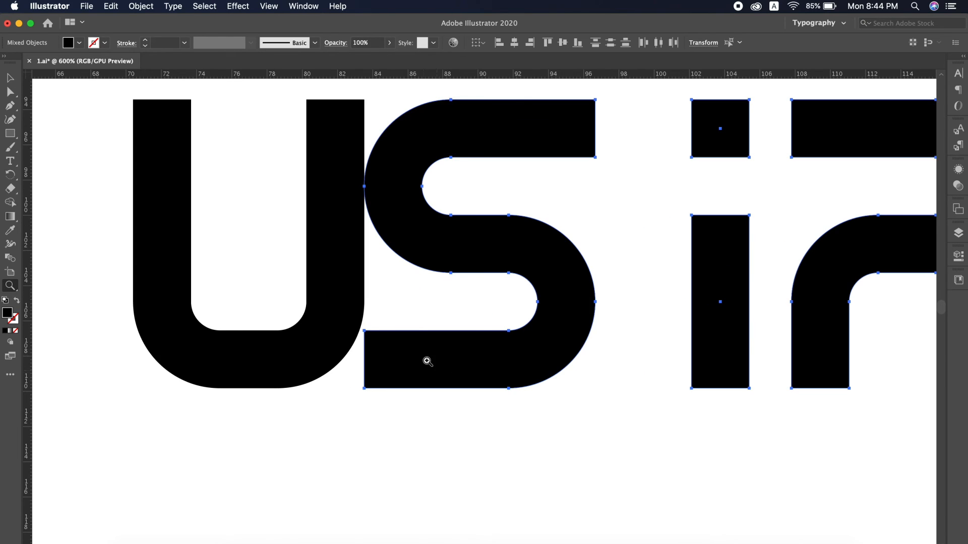
# Fully round the inner top corners of both U stems and the upper corner of the S's lower terminal.
pyautogui.scroll(3, 398, 260)
pyautogui.press('a')
pyautogui.click(172, 166)
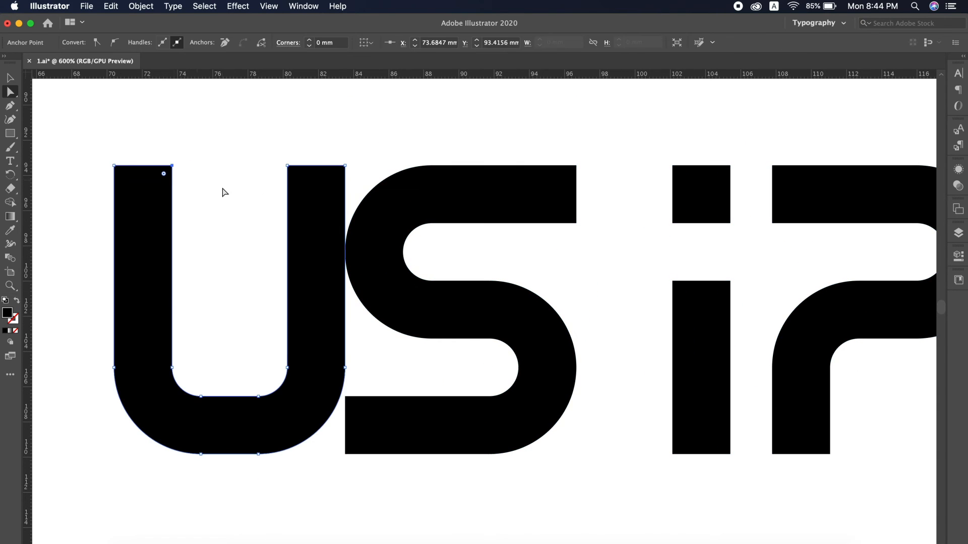
pyautogui.keyDown('shift'); pyautogui.click(287, 165); pyautogui.keyUp('shift')
pyautogui.moveTo(296, 174); pyautogui.dragTo(416, 276)
pyautogui.click(345, 397)
pyautogui.moveTo(346, 401); pyautogui.dragTo(403, 455)
# Round the facing ends of the i's dot and stem, and the lower corner of the P's upper terminal with a 3.2808 mm radius.
pyautogui.hscroll(3, 484, 302)
pyautogui.scroll(-1, 484, 302)
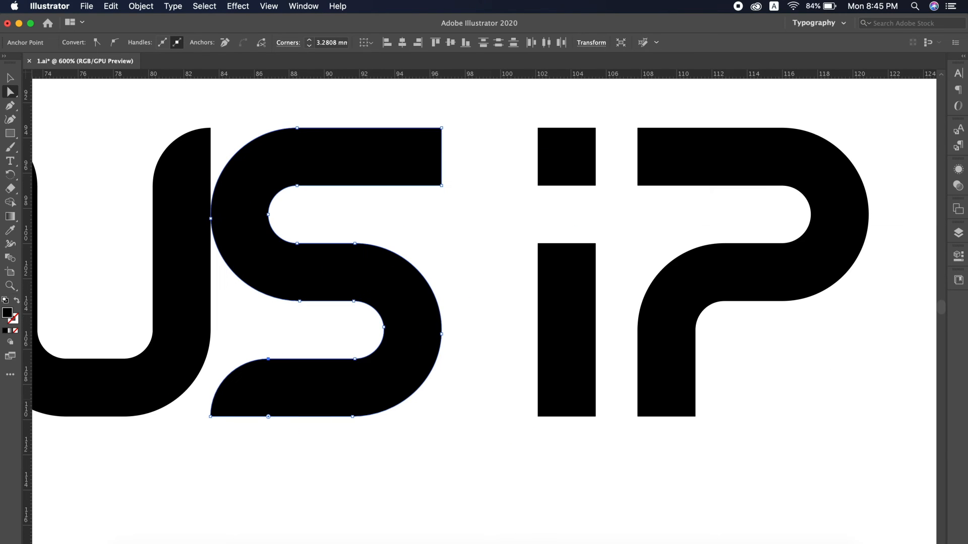
pyautogui.moveTo(519, 173); pyautogui.dragTo(491, 440)
pyautogui.click(641, 194)
pyautogui.click(638, 185)
pyautogui.moveTo(647, 177); pyautogui.dragTo(794, 88)
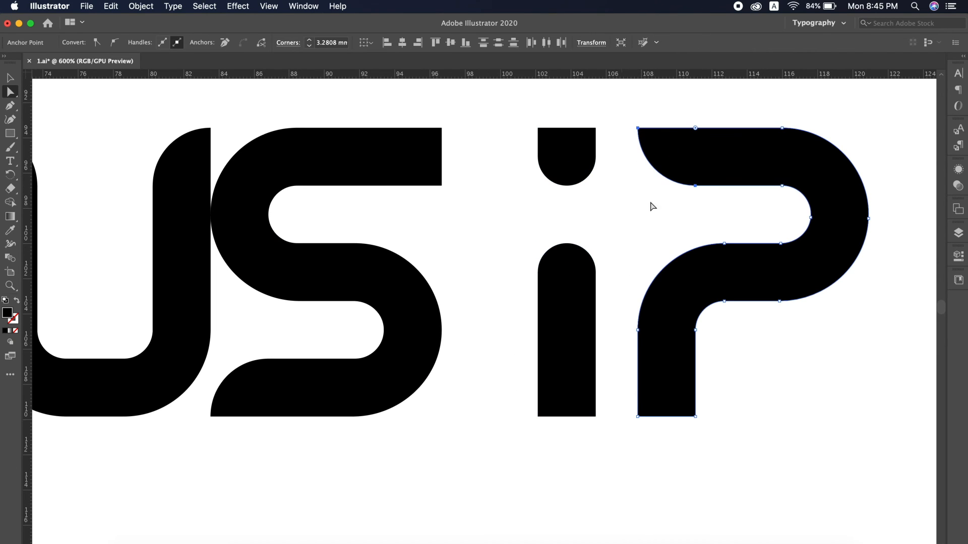
# Fully round the lower corner of the S's upper terminal to match its lower one.
pyautogui.press('v')
pyautogui.press('a')
pyautogui.click(441, 185)
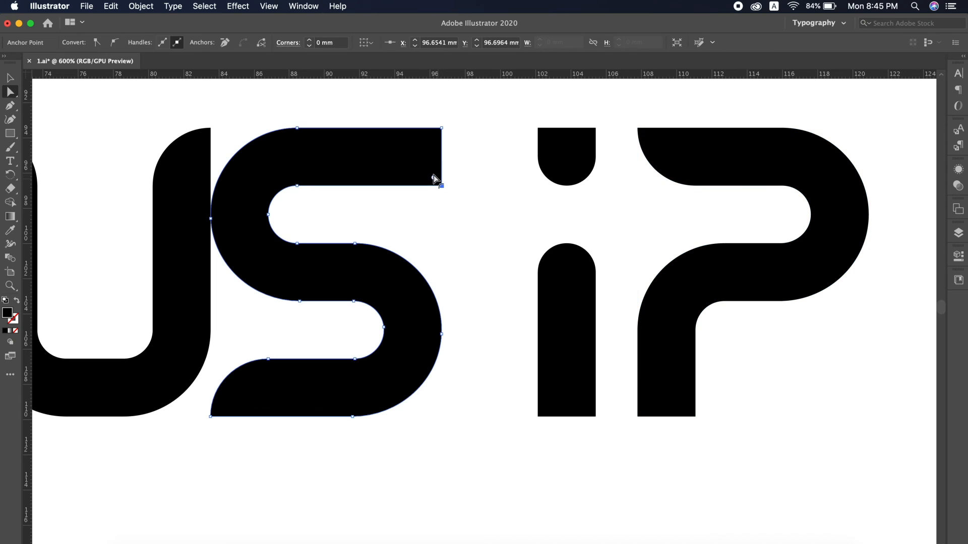
pyautogui.moveTo(437, 180); pyautogui.dragTo(297, 74)
pyautogui.click(498, 193)
# Isolate the S group and extend the S's lower terminal to the left until the letter is about 14.77 mm wide.
pyautogui.hscroll(-5, 498, 194)
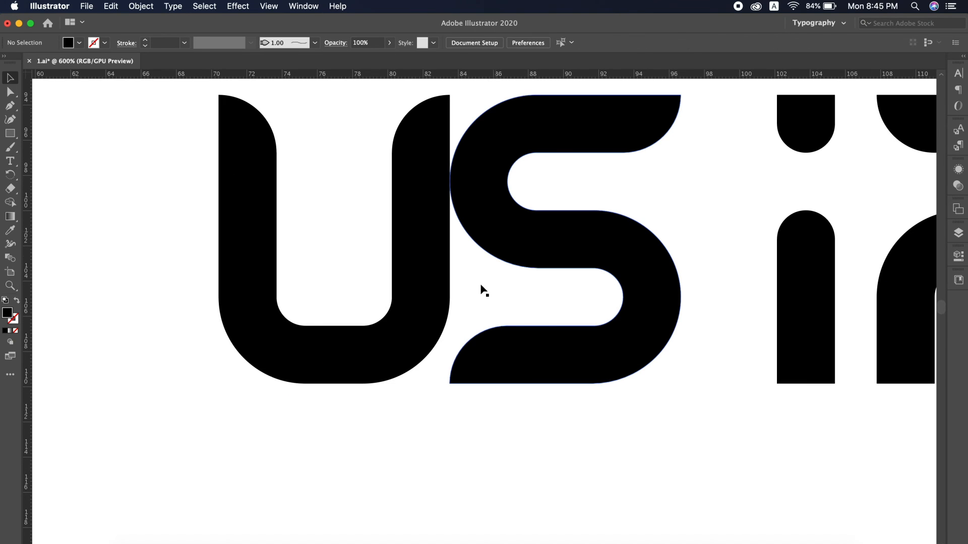
pyautogui.doubleClick(509, 363)
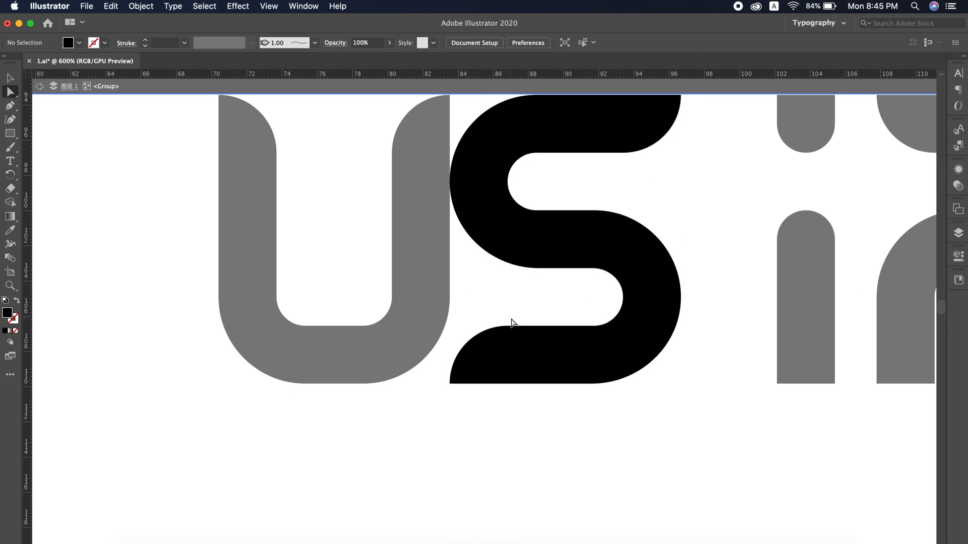
pyautogui.press('a')
pyautogui.moveTo(509, 329); pyautogui.dragTo(481, 328)
pyautogui.press('v')
pyautogui.doubleClick(495, 302)
# Move the S right, away from the U, and nudge it slightly back to leave a narrow gap between them.
pyautogui.press('z')
pyautogui.keyDown('alt'); pyautogui.click(630, 307); pyautogui.keyUp('alt')
pyautogui.keyDown('alt'); pyautogui.click(630, 307); pyautogui.keyUp('alt')
pyautogui.press('v')
pyautogui.click(371, 292)
pyautogui.hotkey('shift', 'Right')
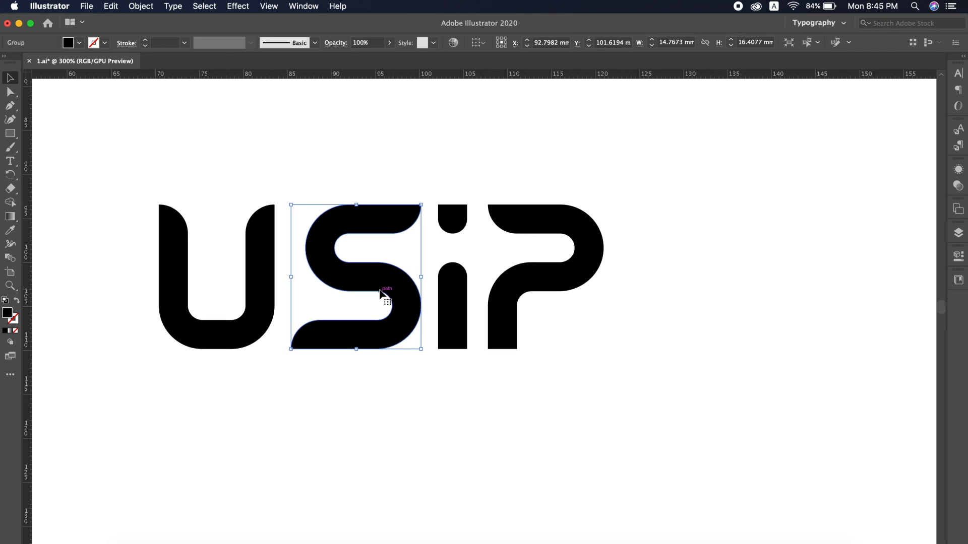
pyautogui.press('Left')
pyautogui.press('Left')
pyautogui.press('Left')
pyautogui.click(425, 280)
# Move the i's dot and stem together slightly toward the S to tighten the gap between the two letters.
pyautogui.press('z')
pyautogui.click(449, 299)
pyautogui.press('v')
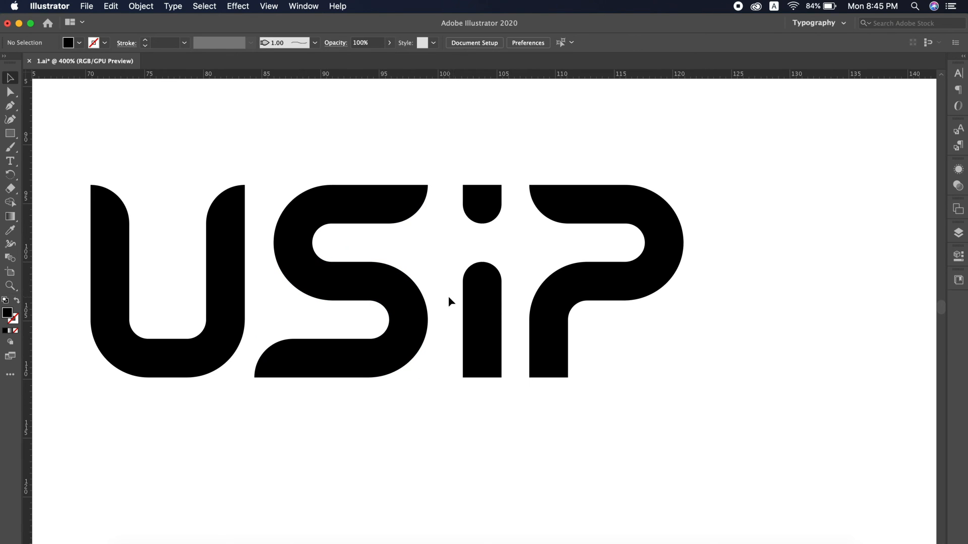
pyautogui.click(488, 205)
pyautogui.keyDown('shift'); pyautogui.click(491, 298); pyautogui.keyUp('shift')
pyautogui.moveTo(493, 298); pyautogui.dragTo(459, 302)
pyautogui.hotkey('shift', 'Right')
pyautogui.press('Left')
pyautogui.press('Left')
pyautogui.press('Left')
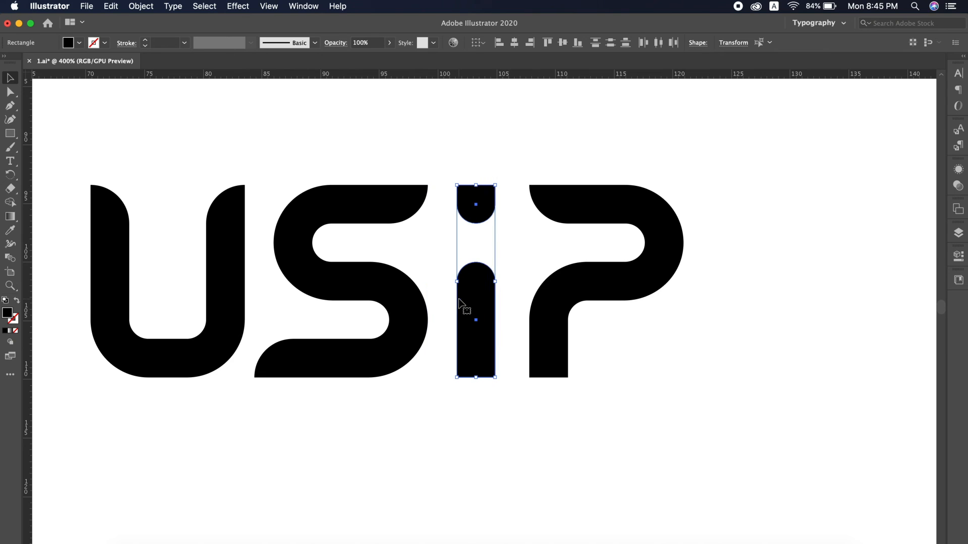
# Move the P slightly left toward the i so its gap matches the spacing between the S and the i.
pyautogui.click(550, 302)
pyautogui.moveTo(551, 302); pyautogui.dragTo(525, 307)
pyautogui.press('Left')
pyautogui.press('Left')
pyautogui.press('Left')
pyautogui.click(589, 340)
# Check the shape and spacing of the complete USiP lettering at 150% zoom.
pyautogui.press('z')
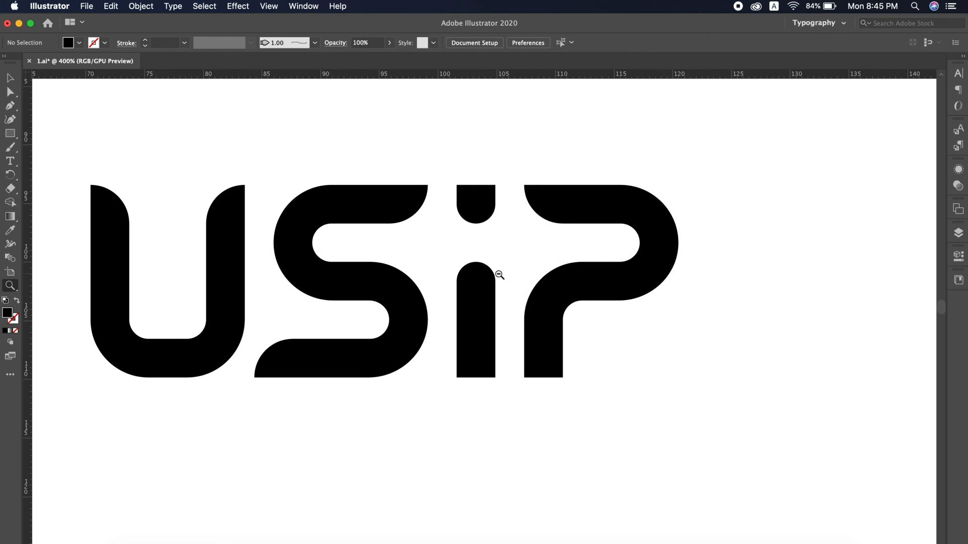
pyautogui.keyDown('alt'); pyautogui.click(499, 275); pyautogui.keyUp('alt')
pyautogui.keyDown('alt'); pyautogui.click(499, 274); pyautogui.keyUp('alt')
pyautogui.keyDown('alt'); pyautogui.click(500, 275); pyautogui.keyUp('alt')
pyautogui.click(514, 376)
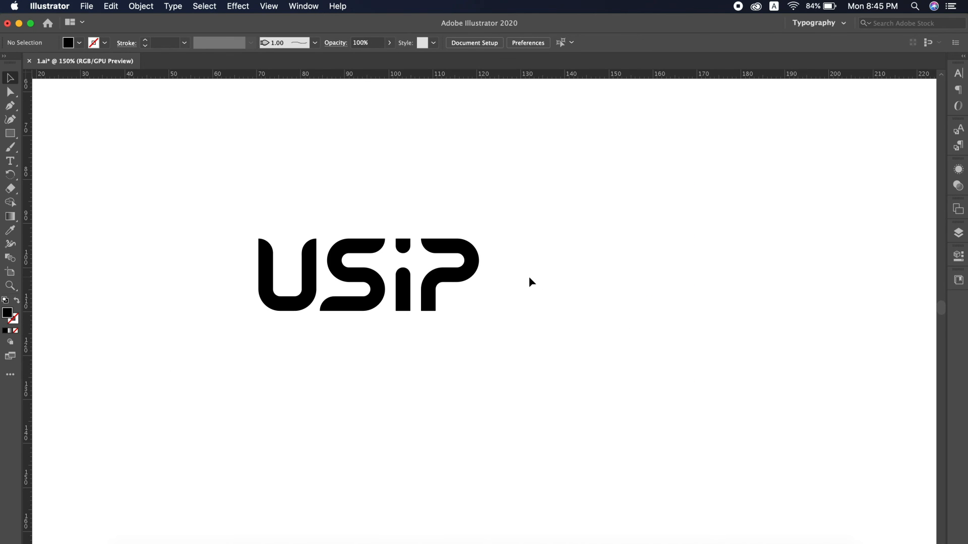
pyautogui.hscroll(5, 529, 282)
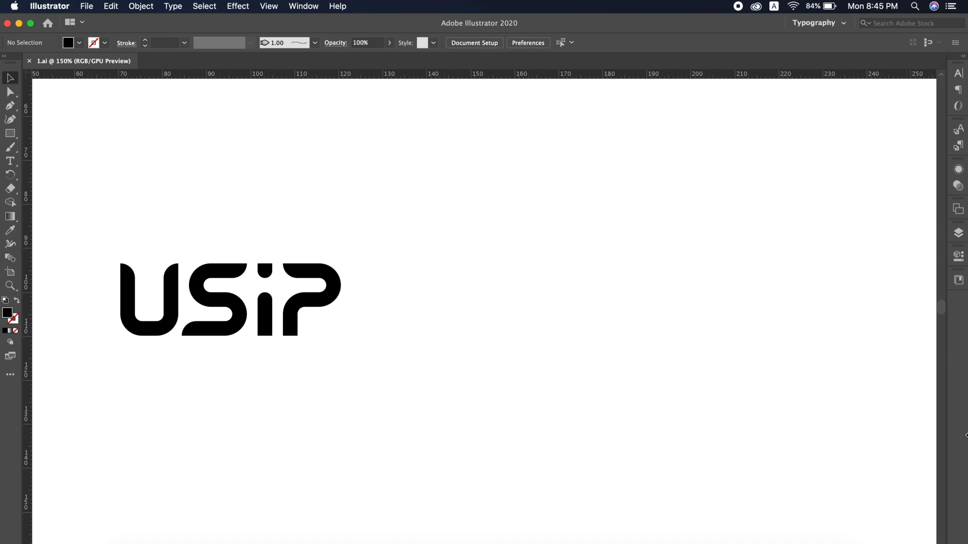